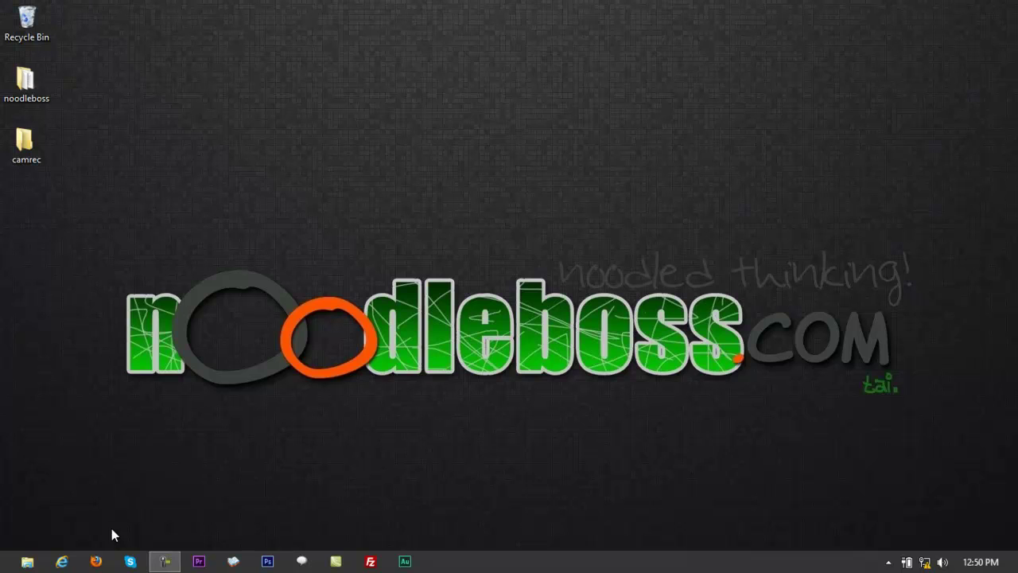
# Launch Firefox and put the cursor in the address bar to enter the router address.
pyautogui.click(96, 561)
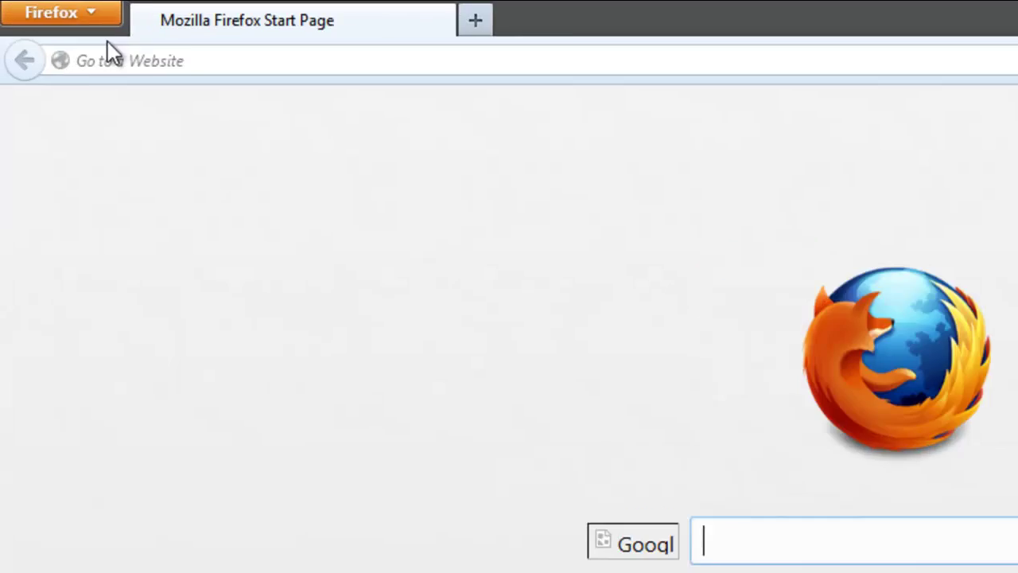
pyautogui.click(158, 38)
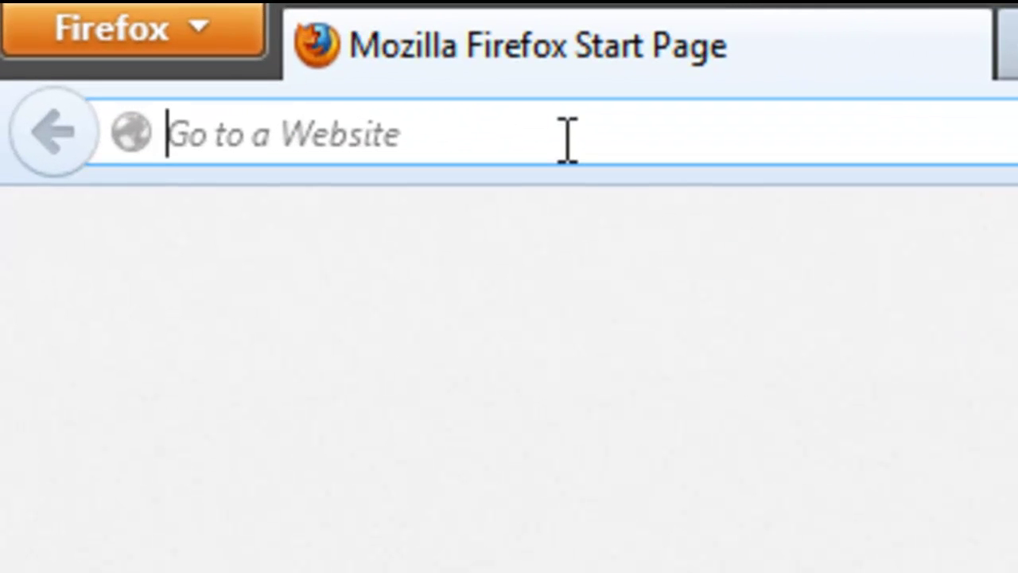
# Go to 192.168.1.1 to load the EchoLife Home Gateway login page.
pyautogui.write('192.168.1.1/')
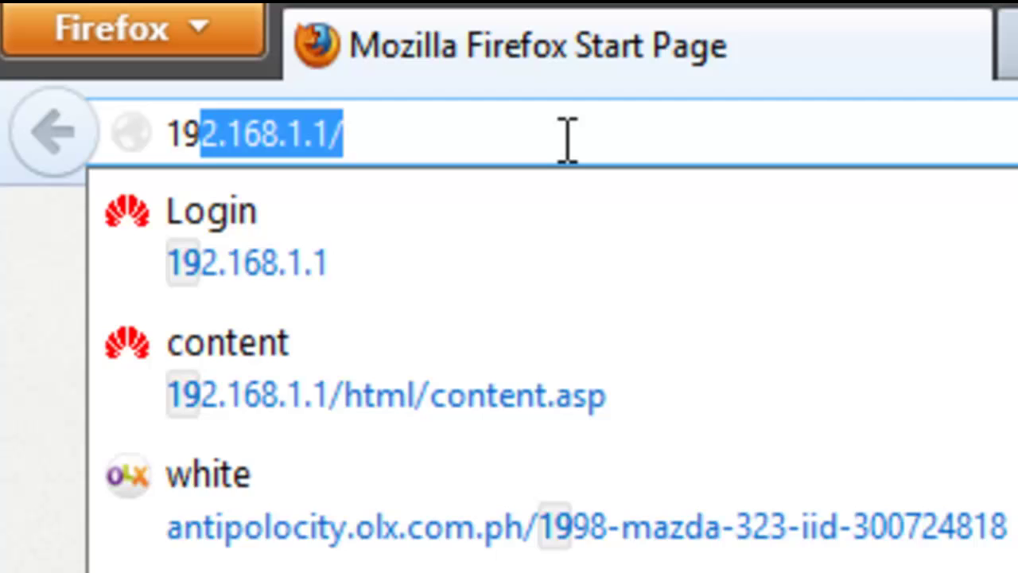
pyautogui.press('Return')
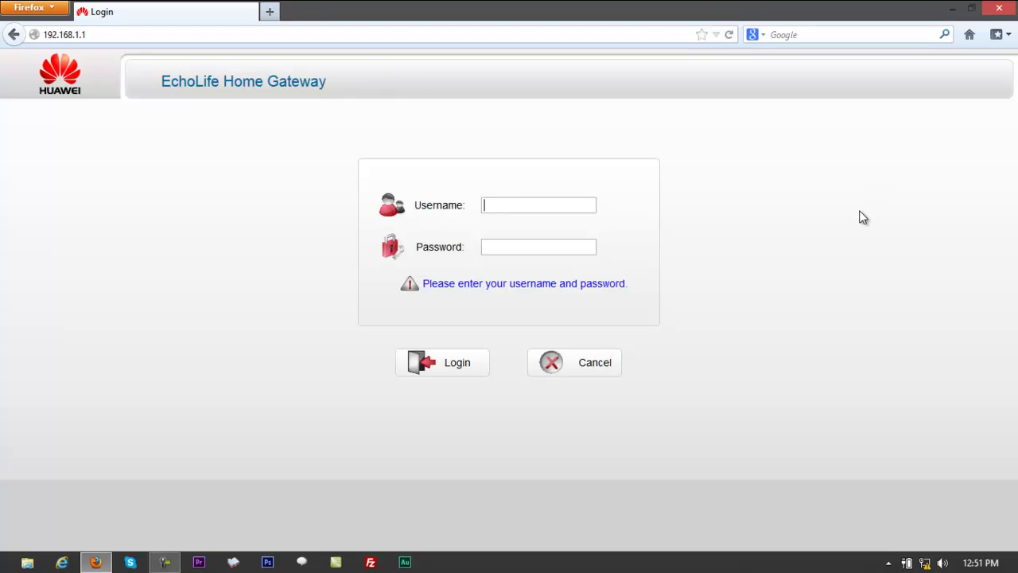
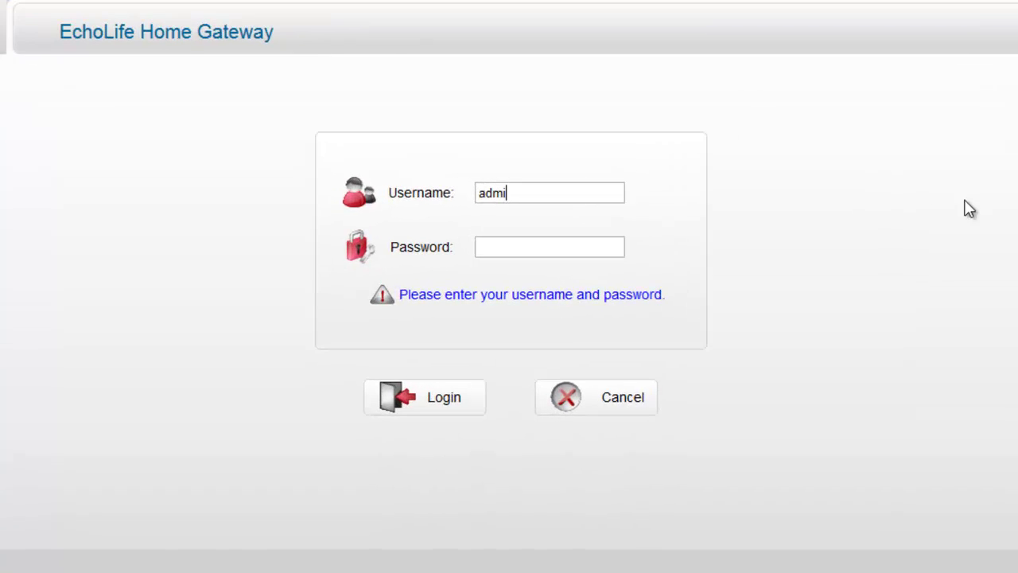
# Fill in the router username and account password on the login form, correcting a typo.
pyautogui.press('Tab')
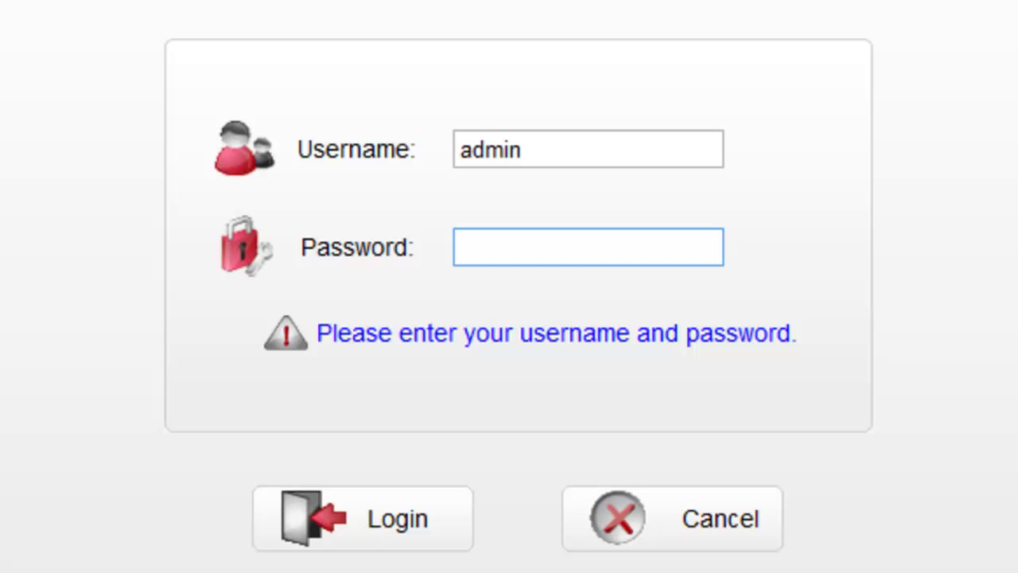
pyautogui.press('BackSpace')
pyautogui.press('BackSpace')
pyautogui.press('BackSpace')
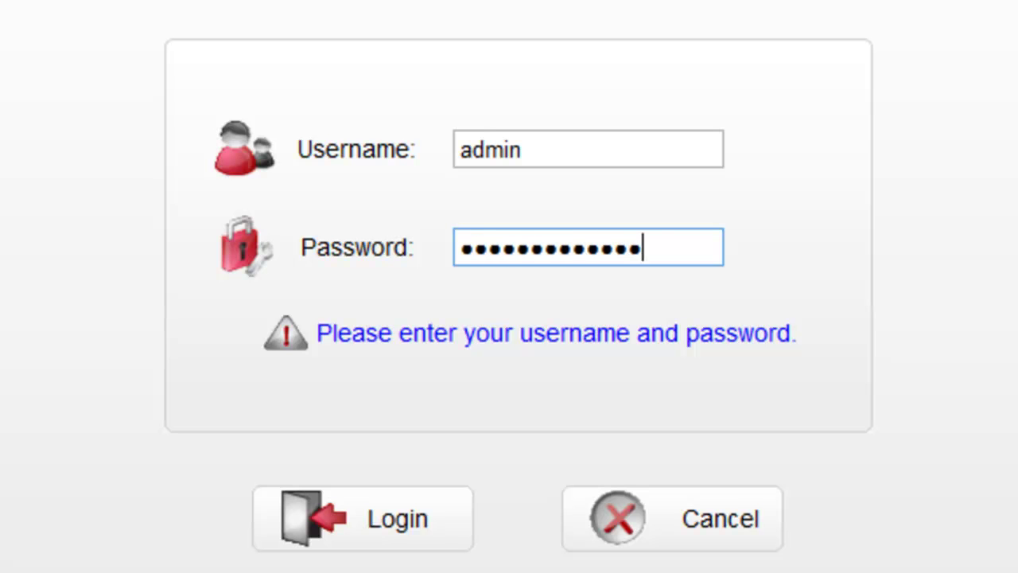
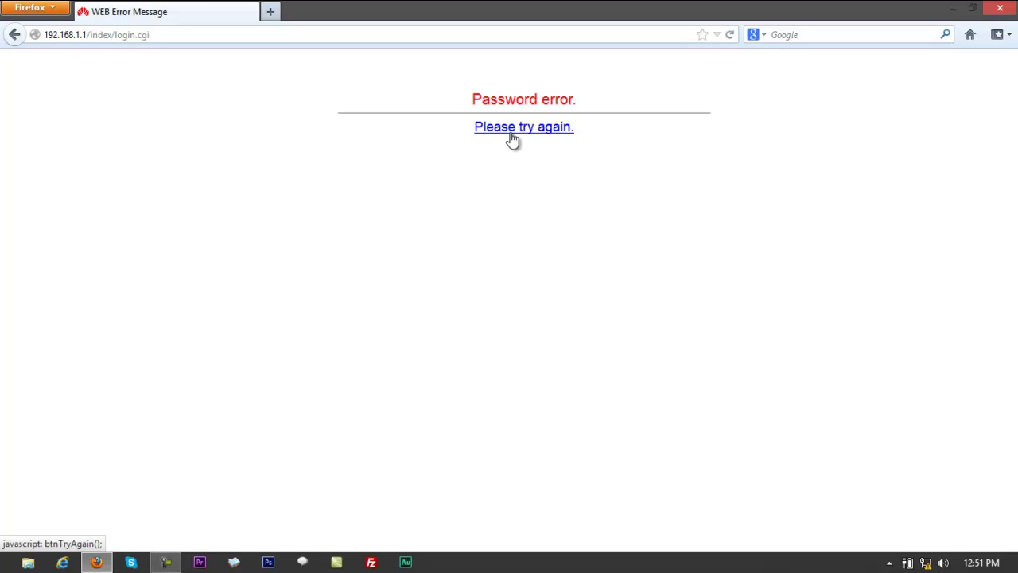
# Go back to the login form and re-enter username 'admin' with the account password.
pyautogui.click(512, 140)
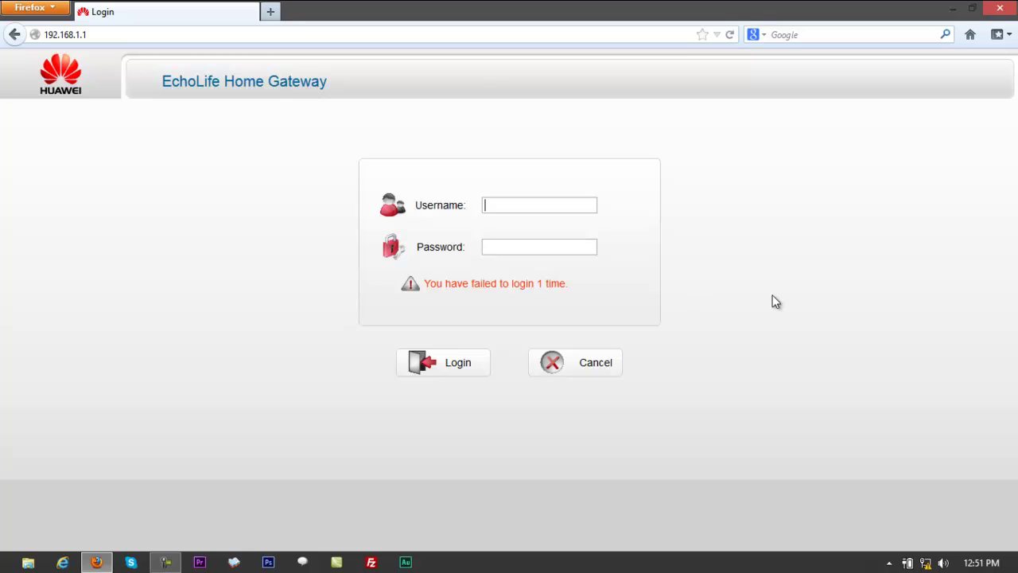
pyautogui.write('admin')
pyautogui.press('Tab')
pyautogui.write('ad')
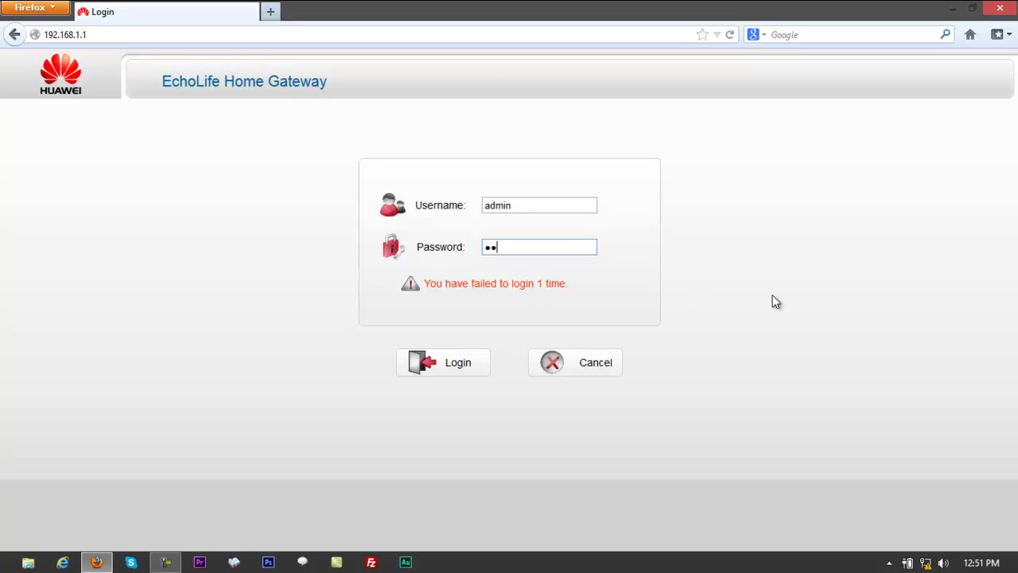
pyautogui.write('••••••••••••••')
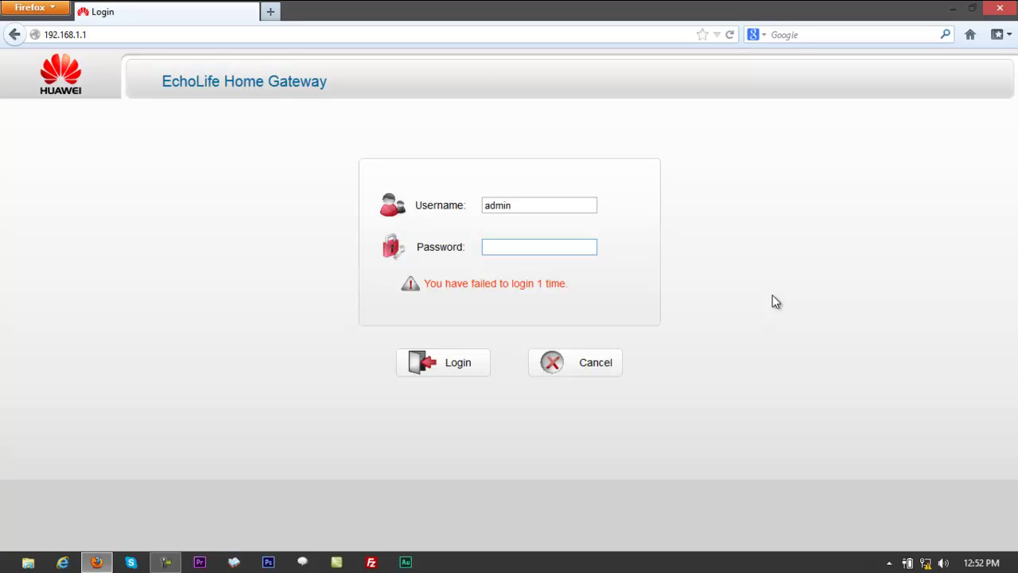
# Log in to the gateway by entering the administrator password.
pyautogui.write('••••••••••••••••')
pyautogui.press('Return')
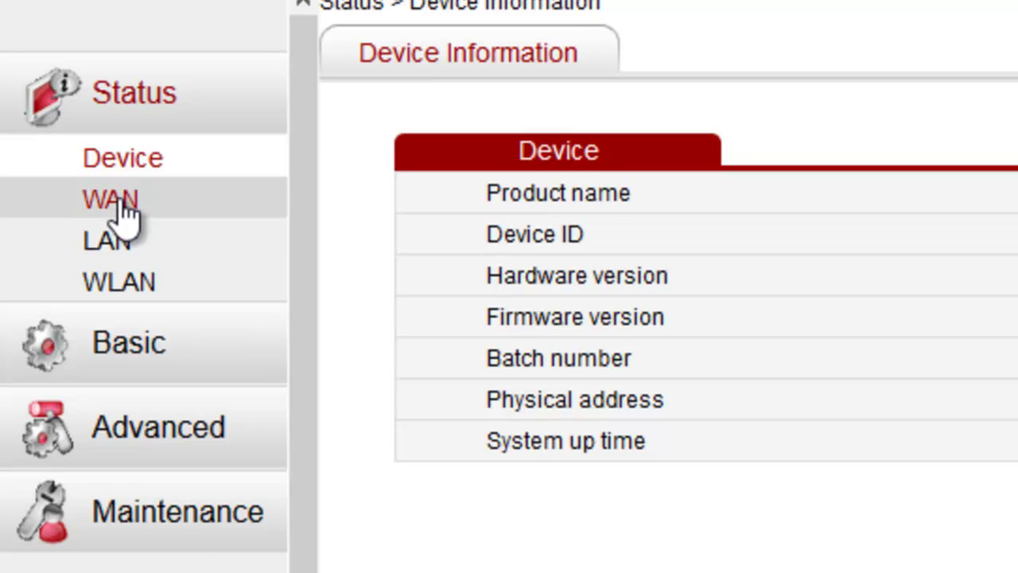
# Review the WAN, LAN and WLAN status pages in turn.
pyautogui.click(97, 203)
pyautogui.click(116, 253)
pyautogui.click(116, 288)
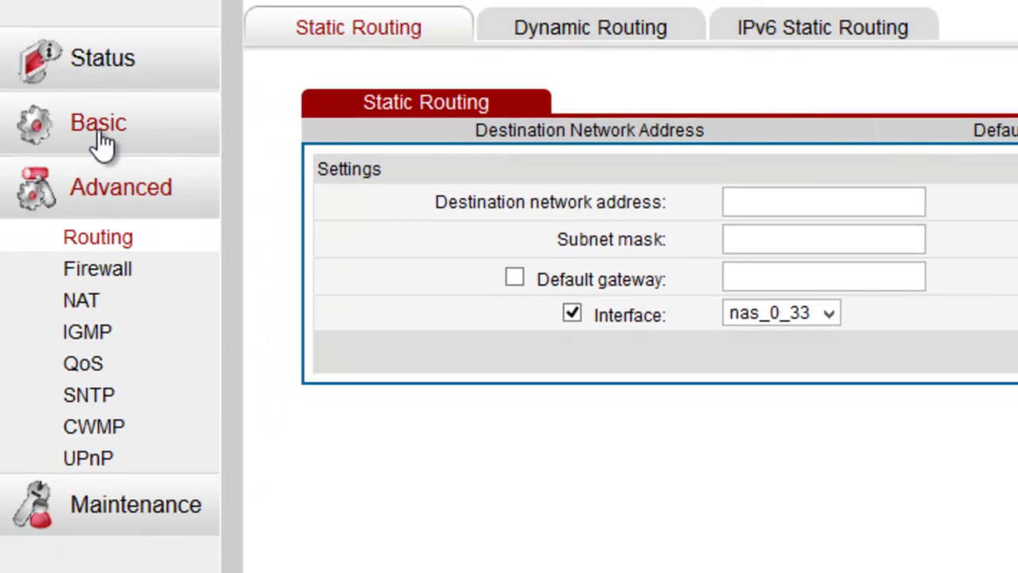
# Open the basic WLAN settings page and look over the 802.11b/g/n wireless mode options.
pyautogui.click(104, 144)
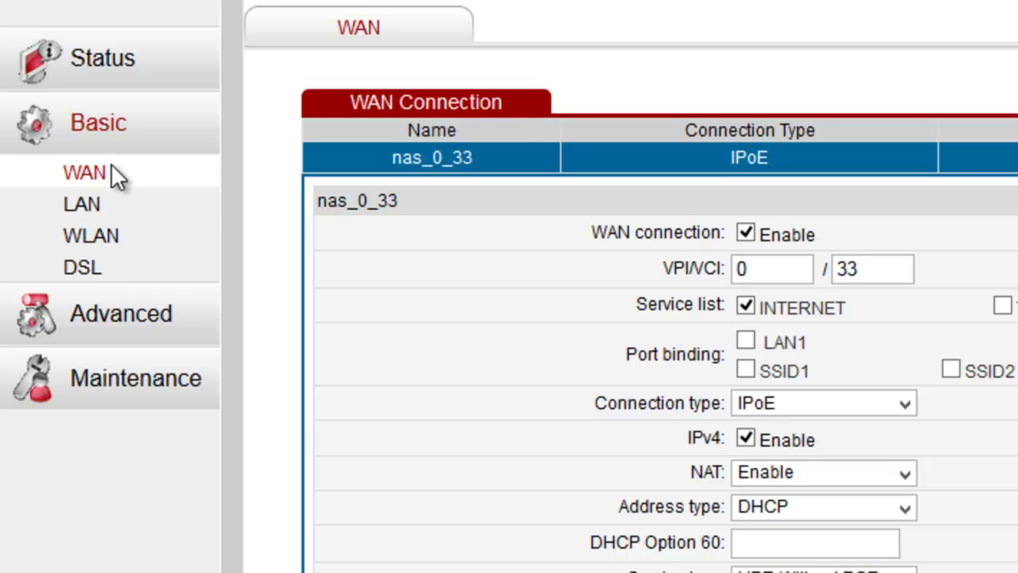
pyautogui.click(109, 168)
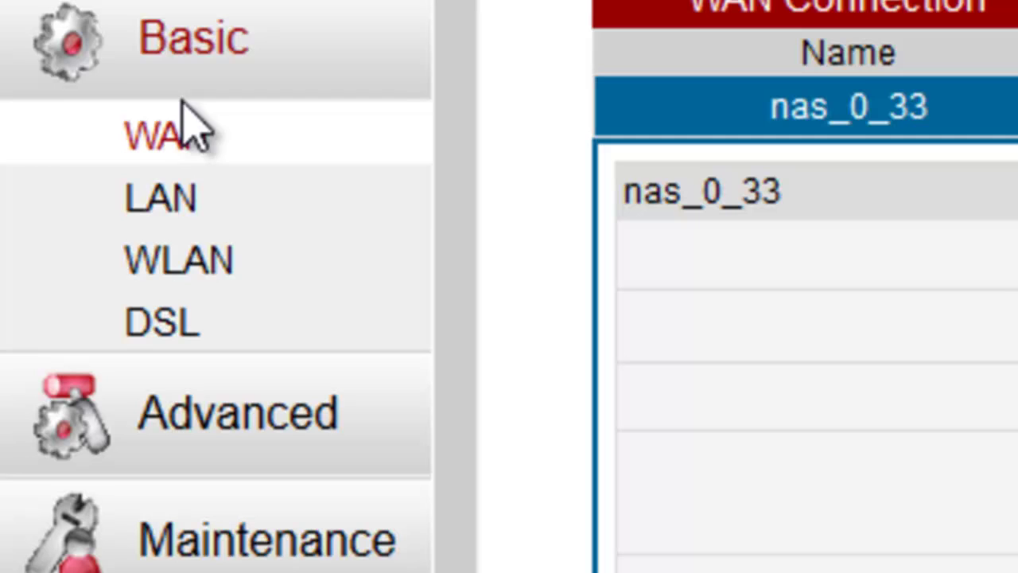
pyautogui.click(185, 266)
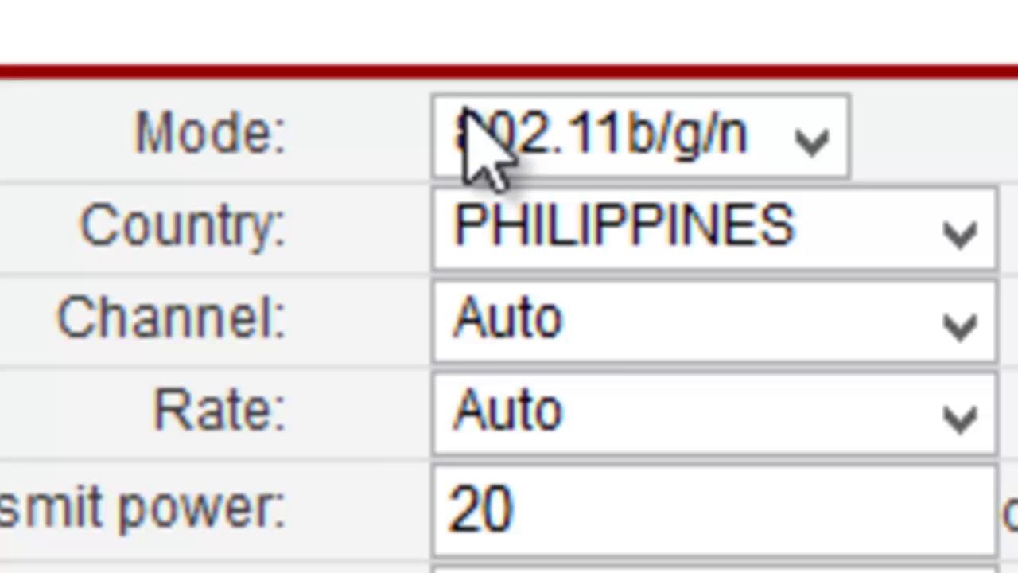
pyautogui.click(725, 128)
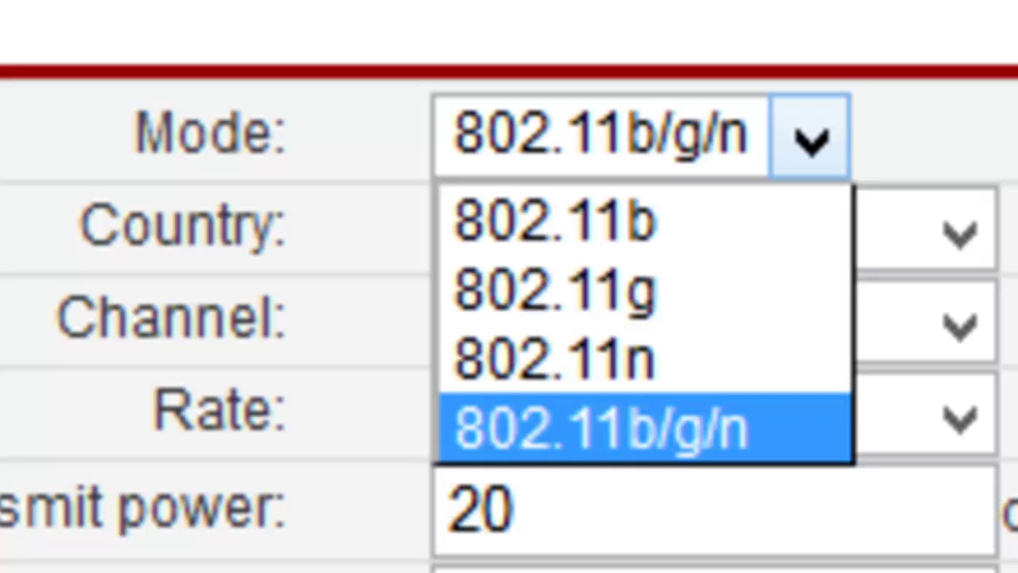
pyautogui.press('Escape')
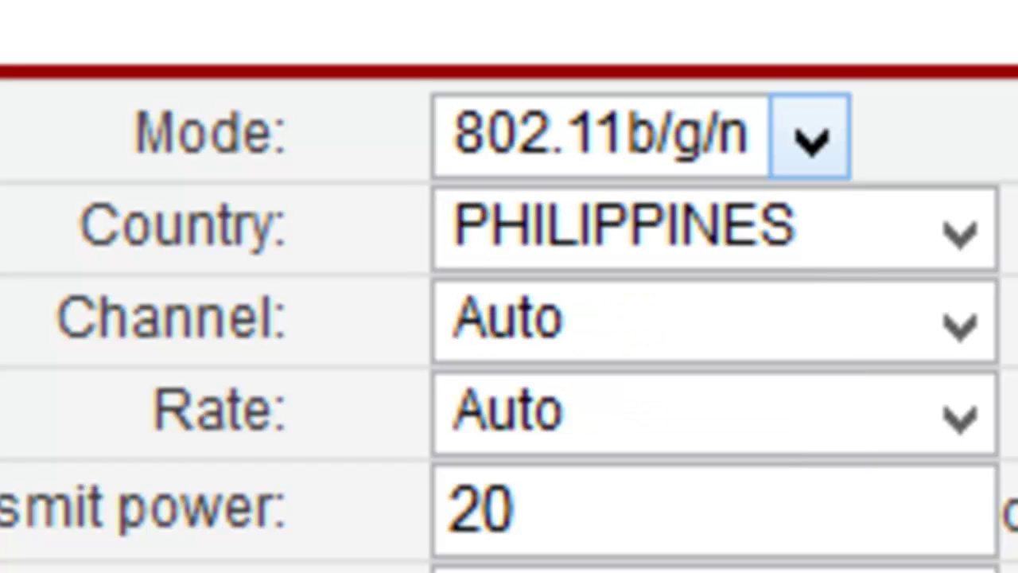
pyautogui.click(811, 163)
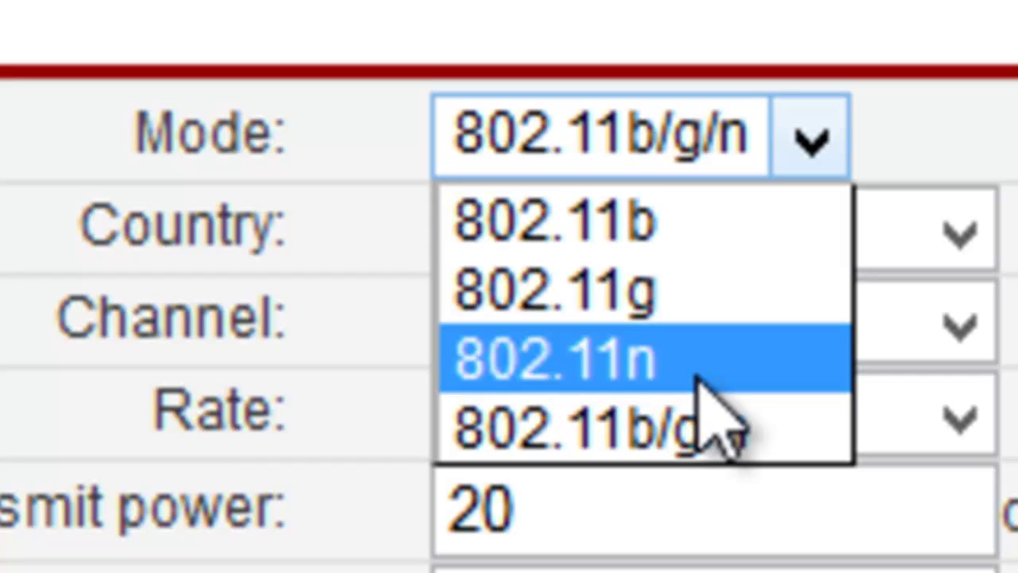
# Keep mode 802.11b/g/n, country PHILIPPINES and channel Auto, then list the SSID indexes.
pyautogui.click(730, 436)
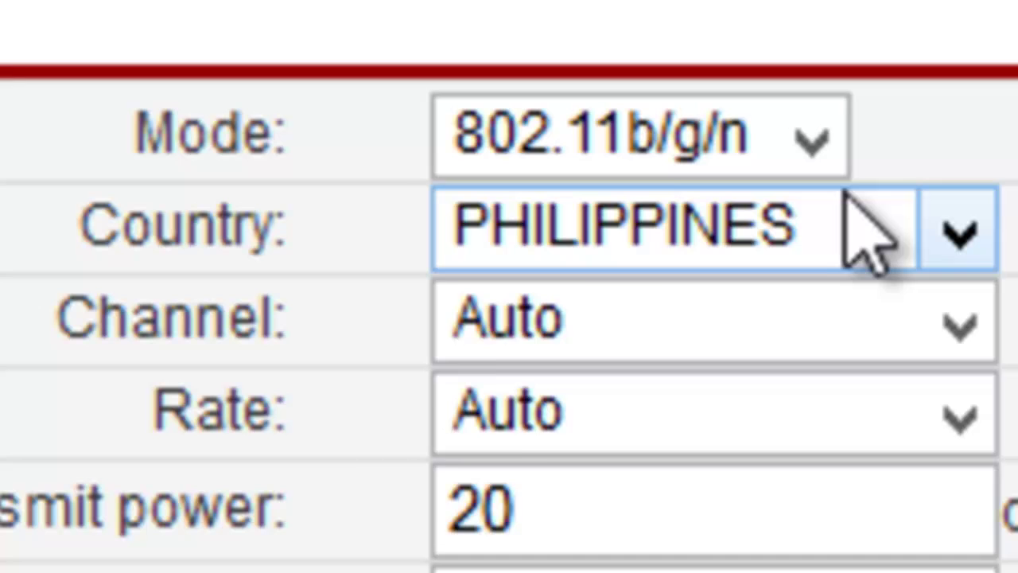
pyautogui.click(843, 224)
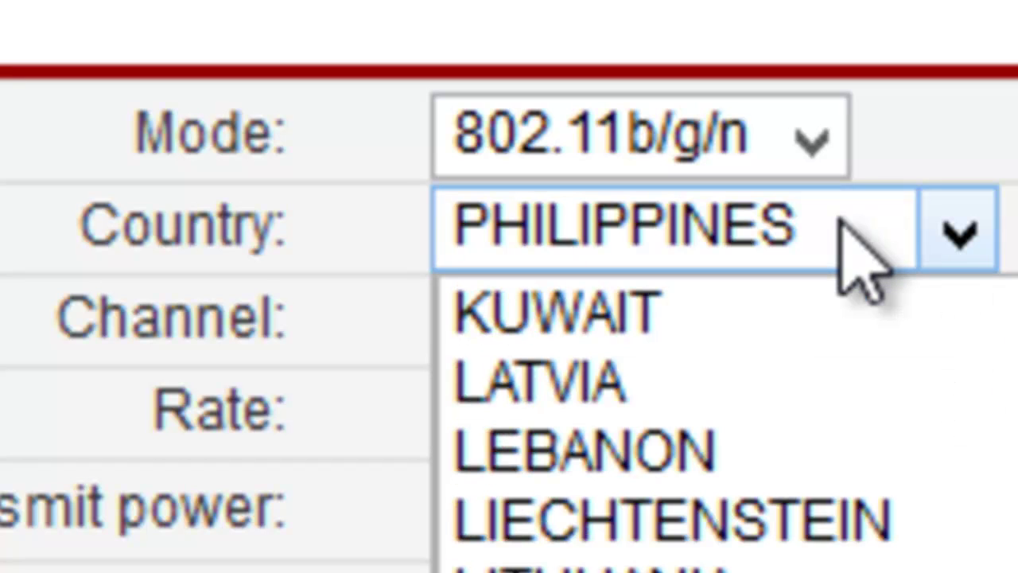
pyautogui.click(840, 219)
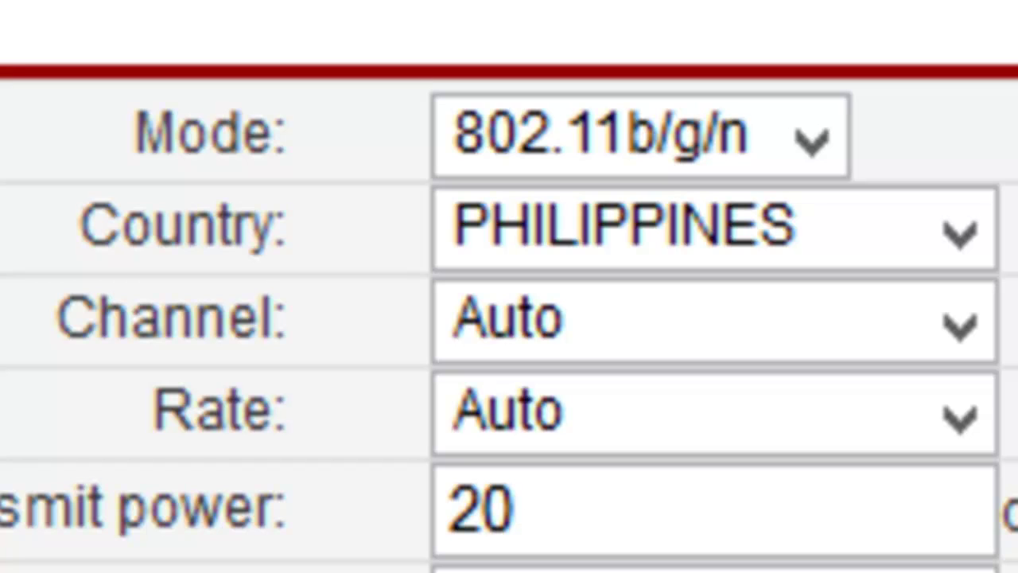
pyautogui.click(923, 318)
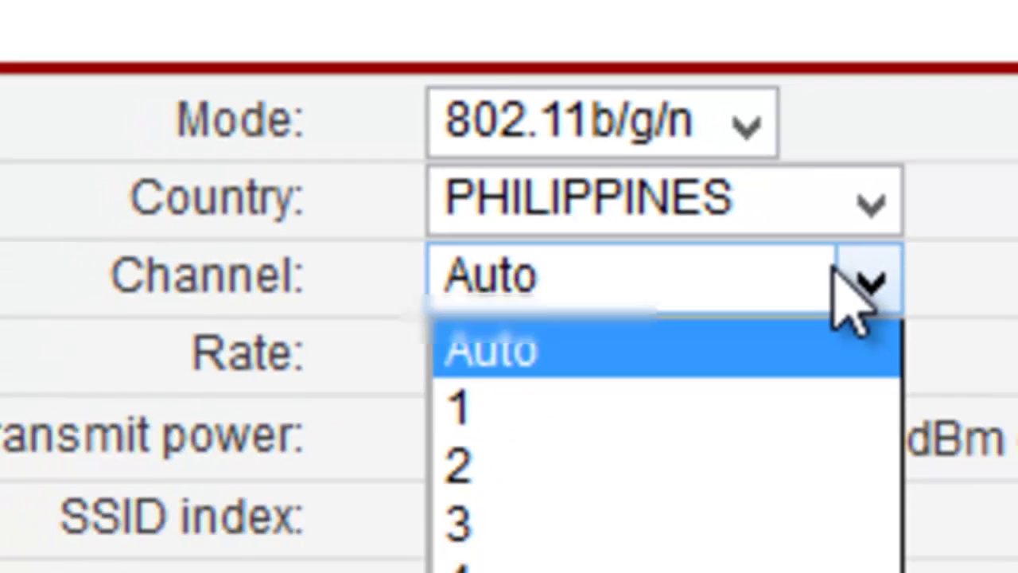
pyautogui.click(916, 310)
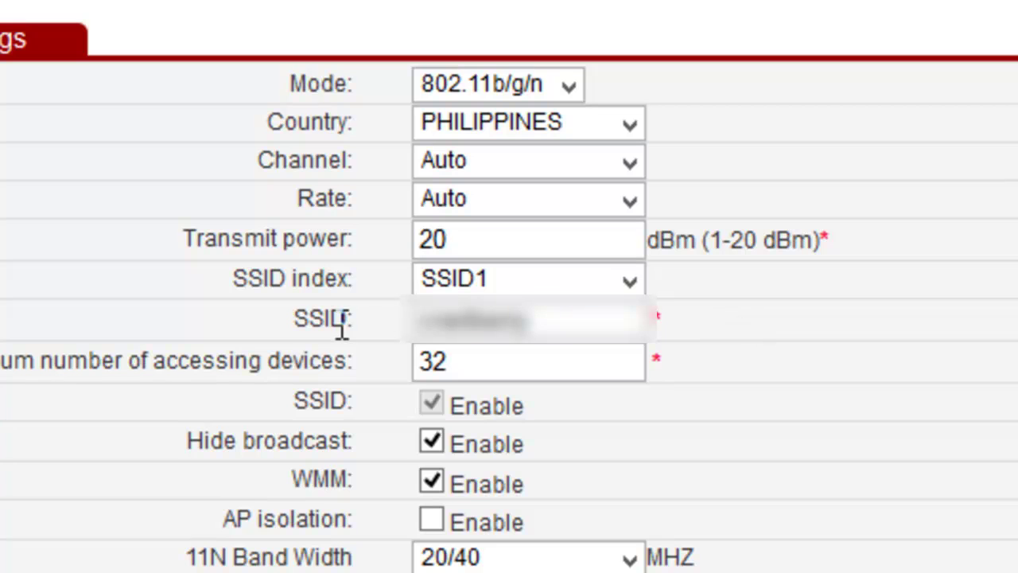
pyautogui.click(525, 280)
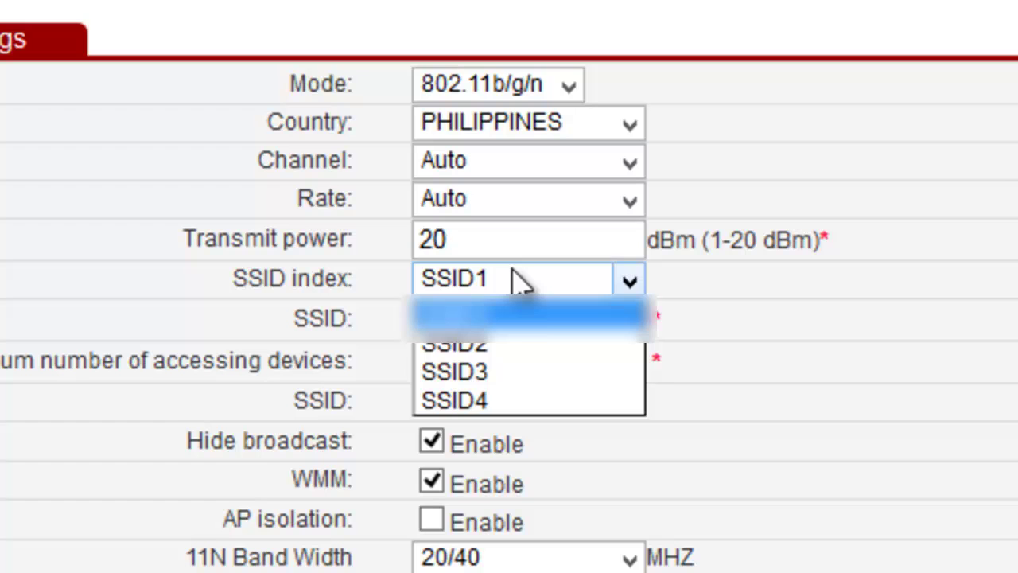
# Cycle through SSID2, SSID3, SSID4 and SSID1, then reload SSID2 and focus its device limit.
pyautogui.click(535, 348)
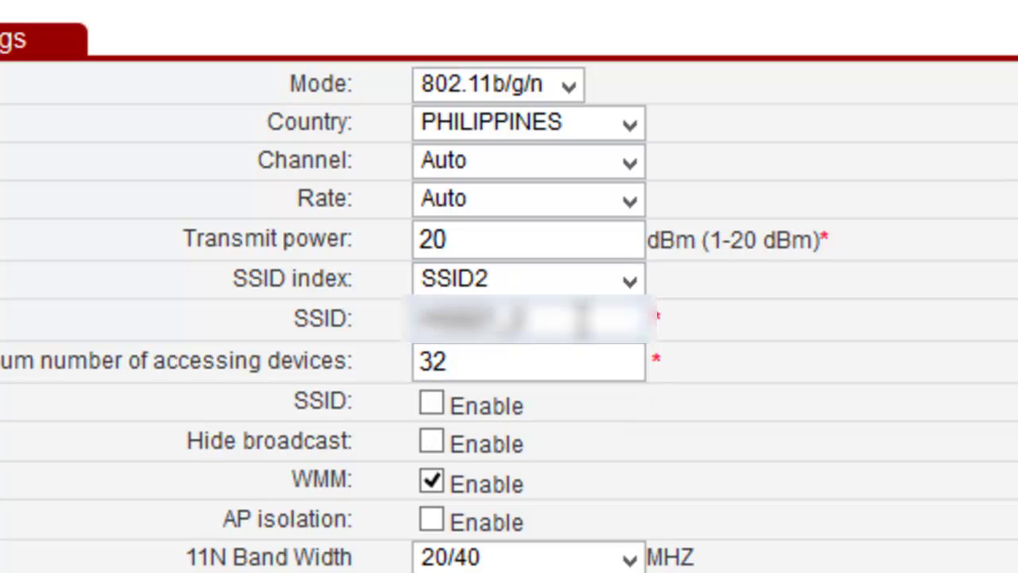
pyautogui.click(628, 279)
pyautogui.click(549, 371)
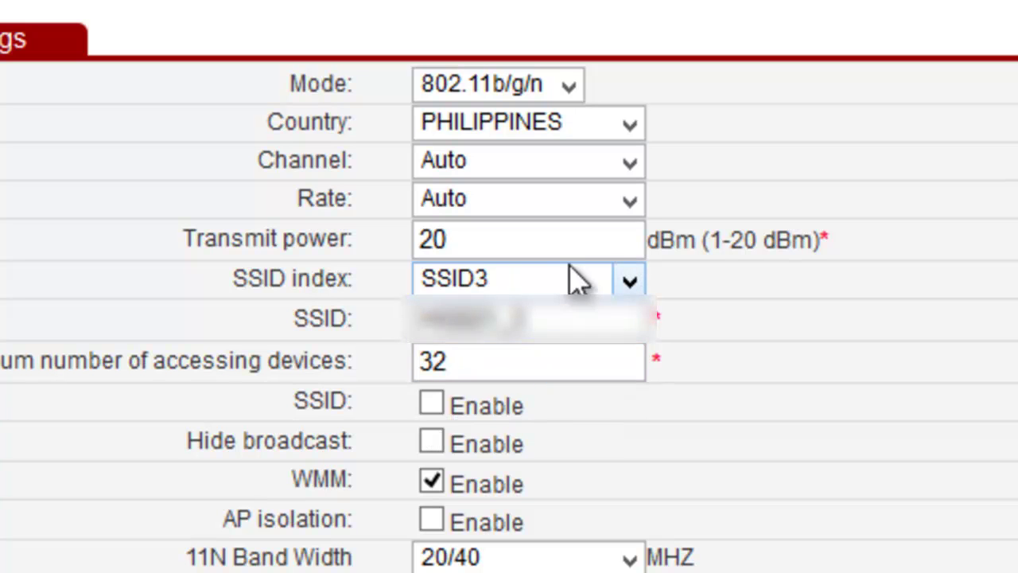
pyautogui.click(574, 280)
pyautogui.click(549, 402)
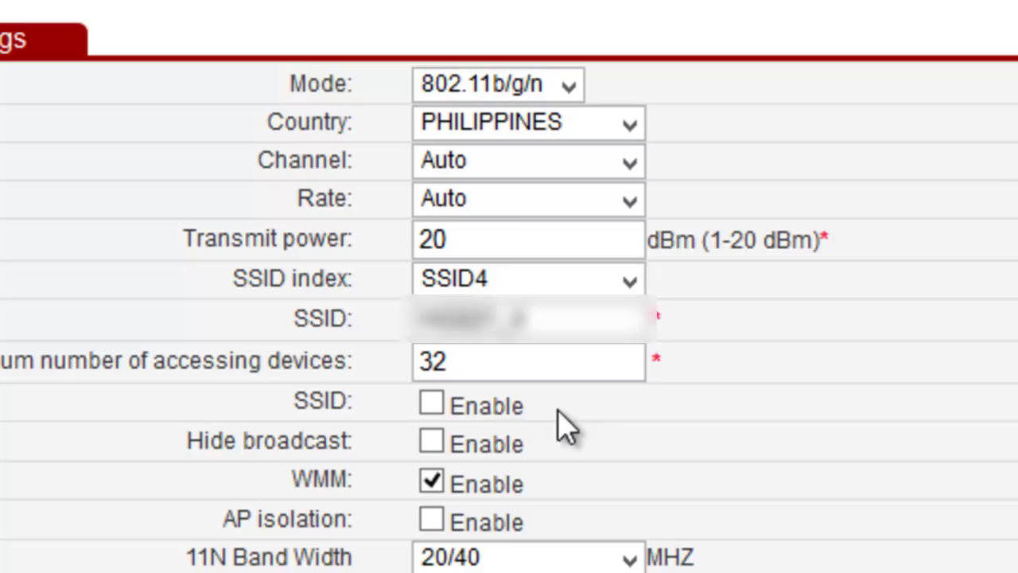
pyautogui.click(630, 280)
pyautogui.click(618, 320)
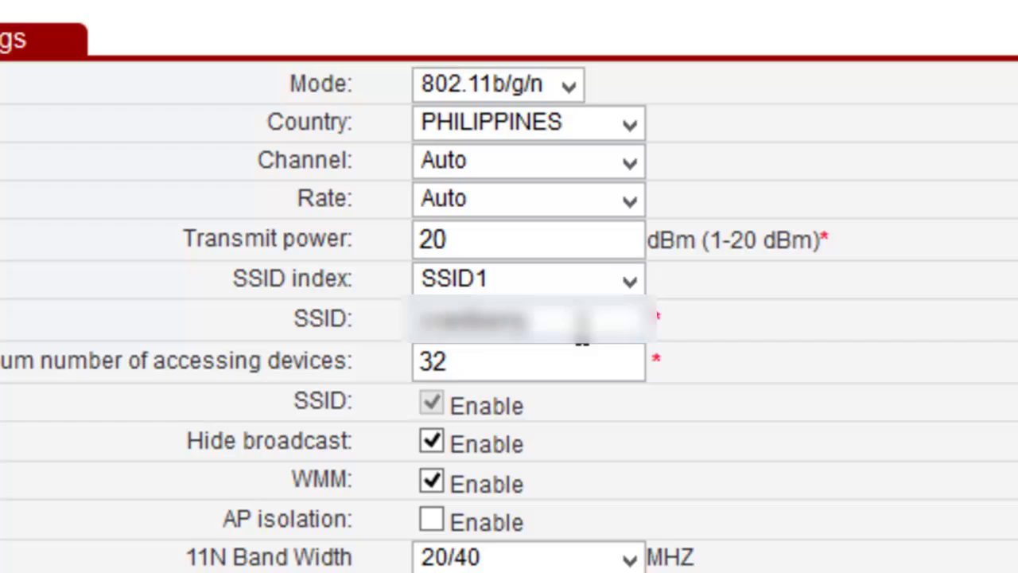
pyautogui.click(630, 280)
pyautogui.click(486, 348)
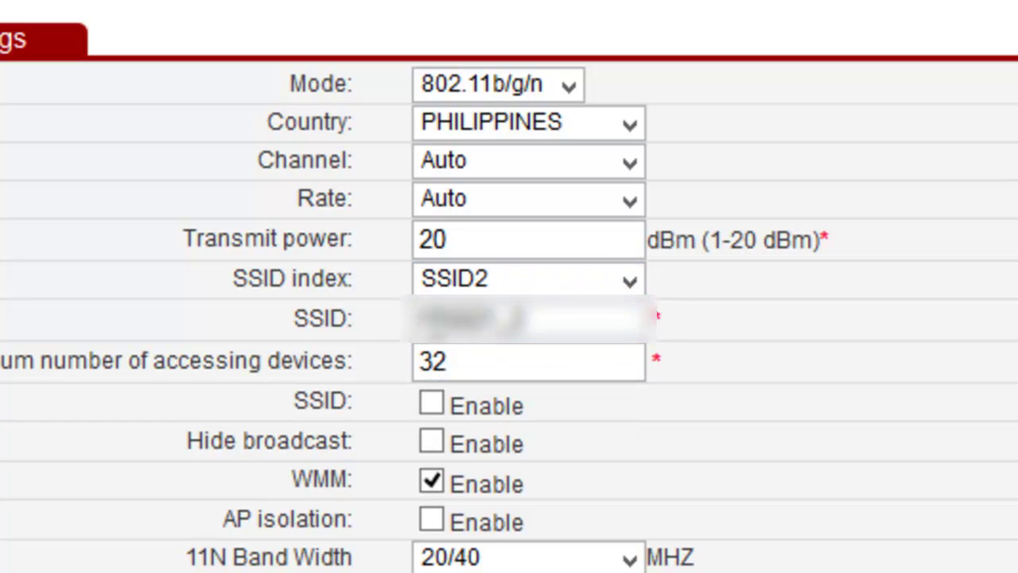
pyautogui.click(639, 360)
# Switch back to SSID1 and select its network name and the 32 device limit.
pyautogui.click(454, 278)
pyautogui.click(457, 311)
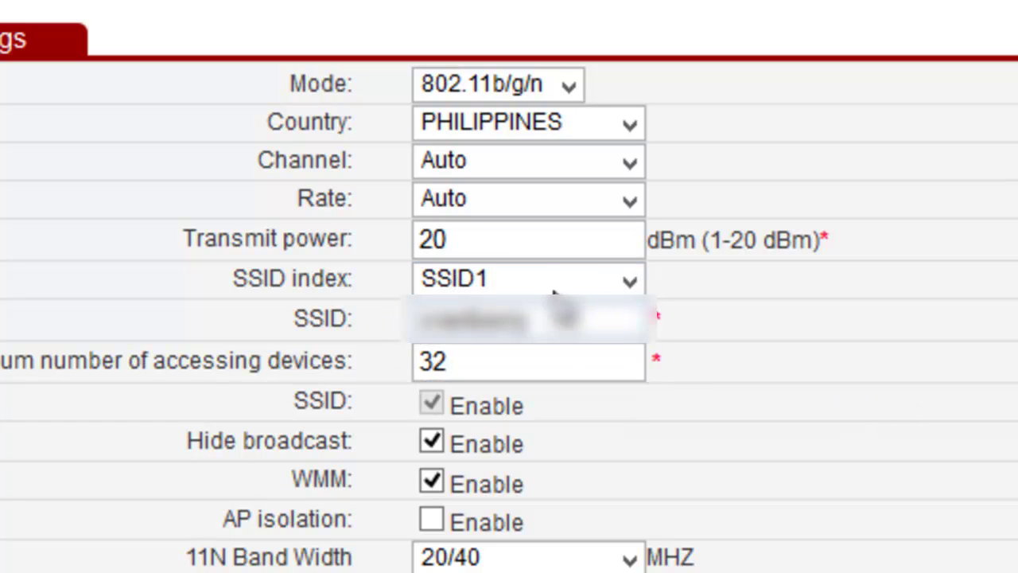
pyautogui.moveTo(551, 318); pyautogui.dragTo(412, 318)
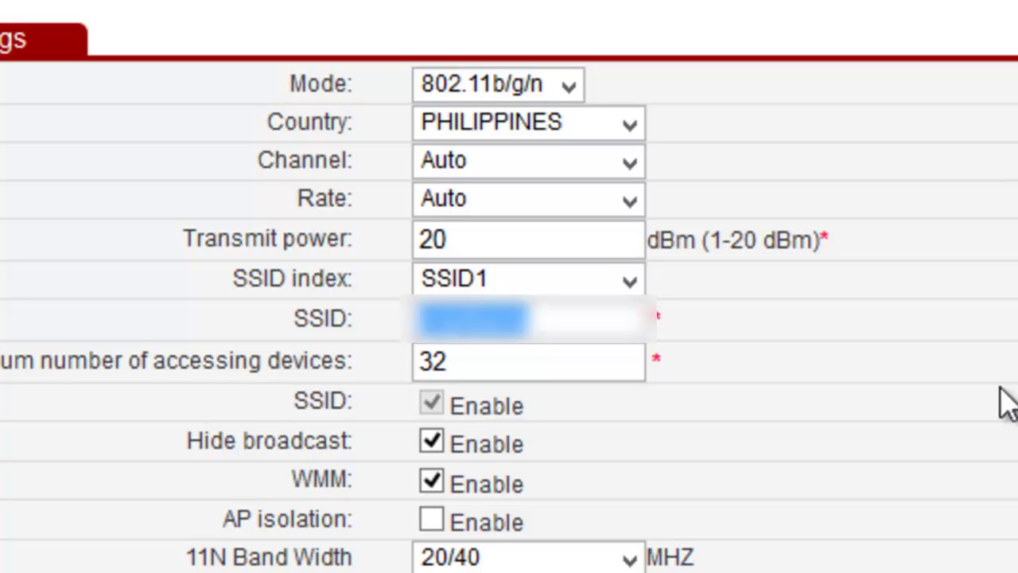
pyautogui.click(238, 441)
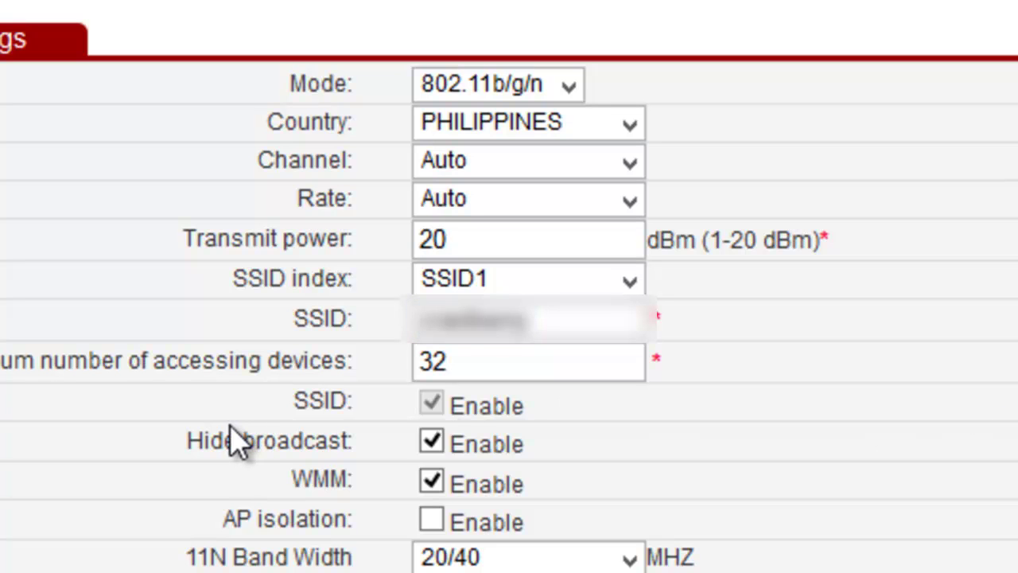
pyautogui.click(544, 358)
pyautogui.moveTo(539, 355); pyautogui.dragTo(375, 345)
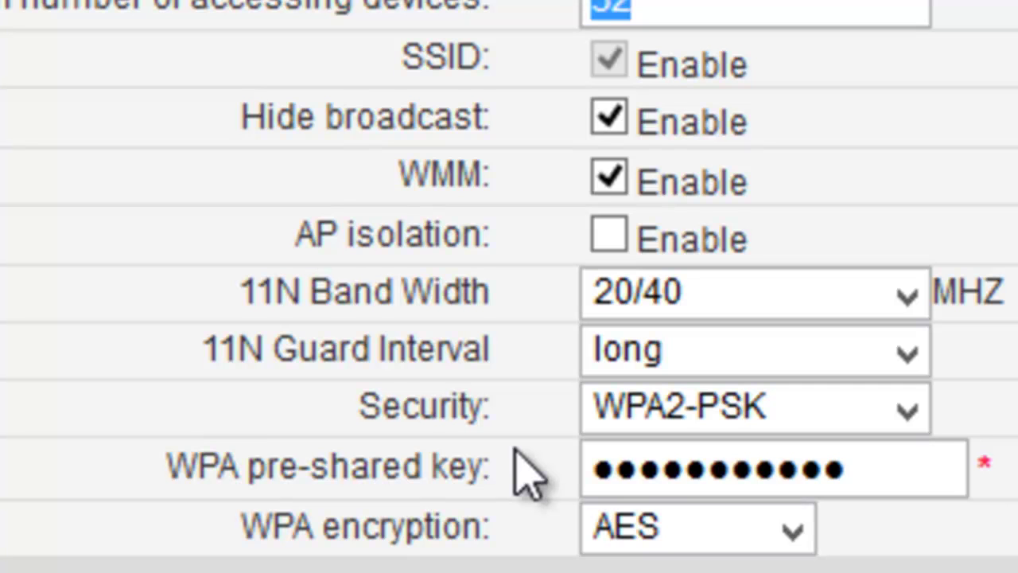
# Fill in the admin username and the administrator password on the login page.
pyautogui.click(907, 409)
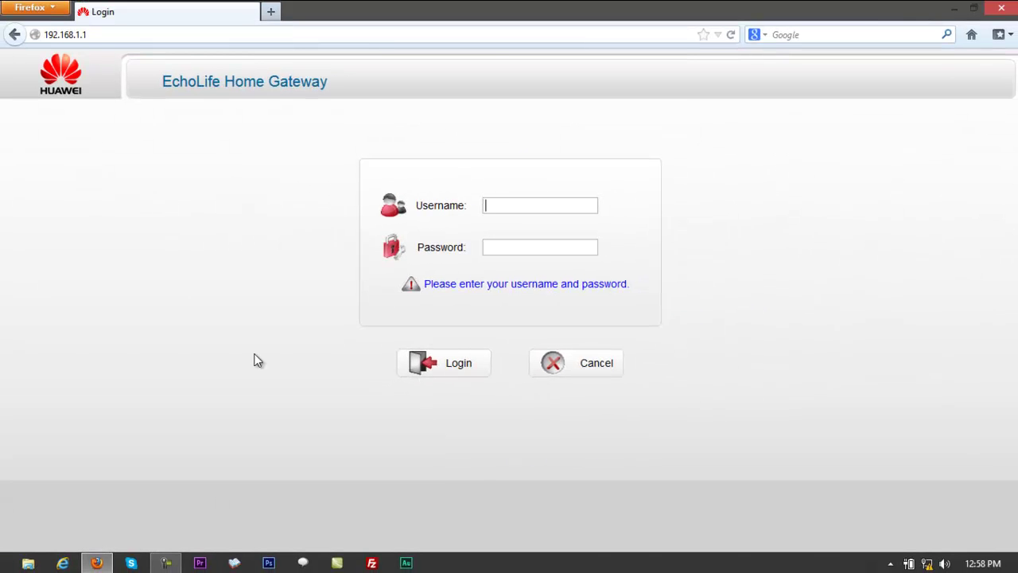
pyautogui.write('admin')
pyautogui.press('Tab')
pyautogui.write('•••••••••••')
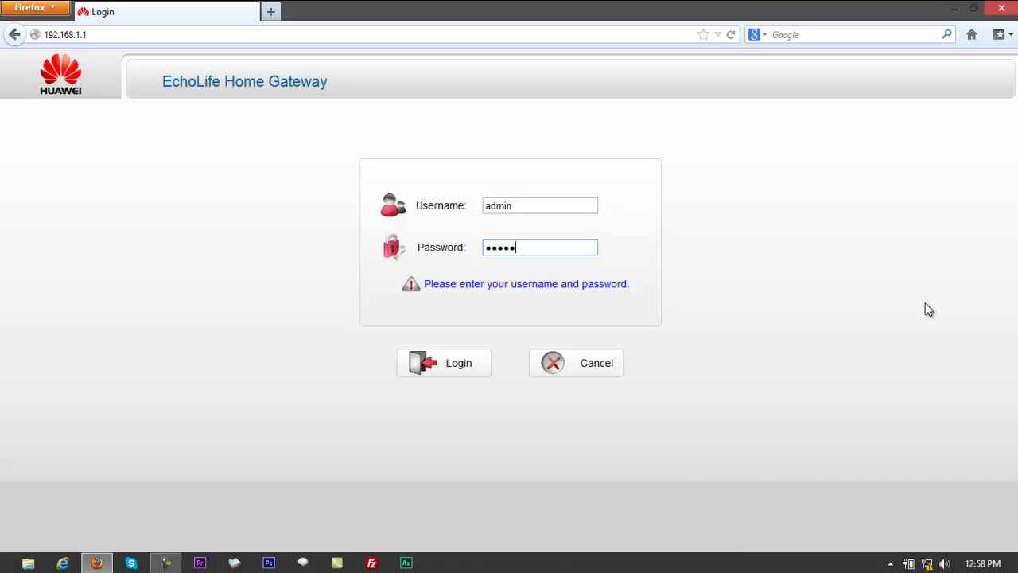
pyautogui.write('••••••••')
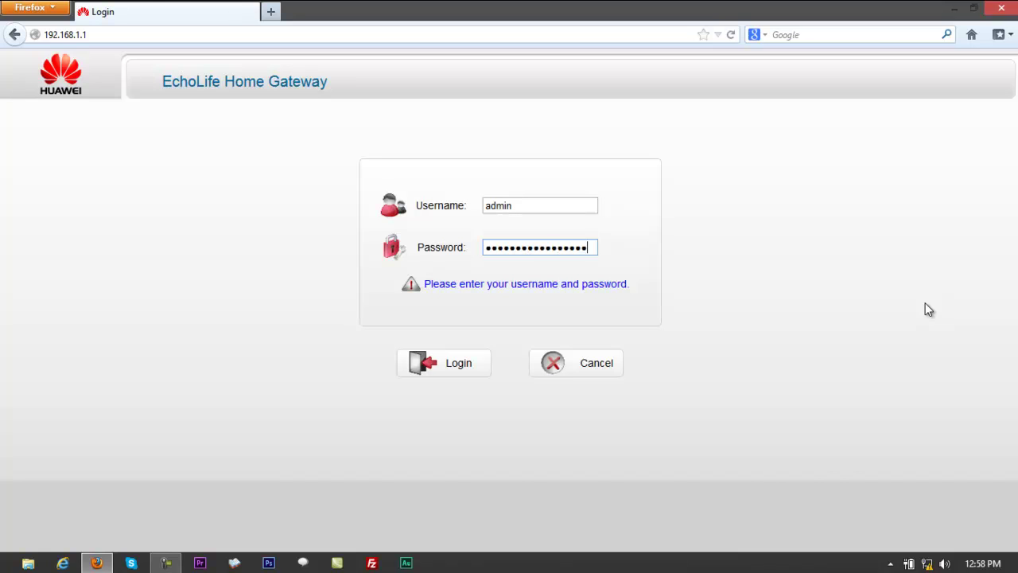
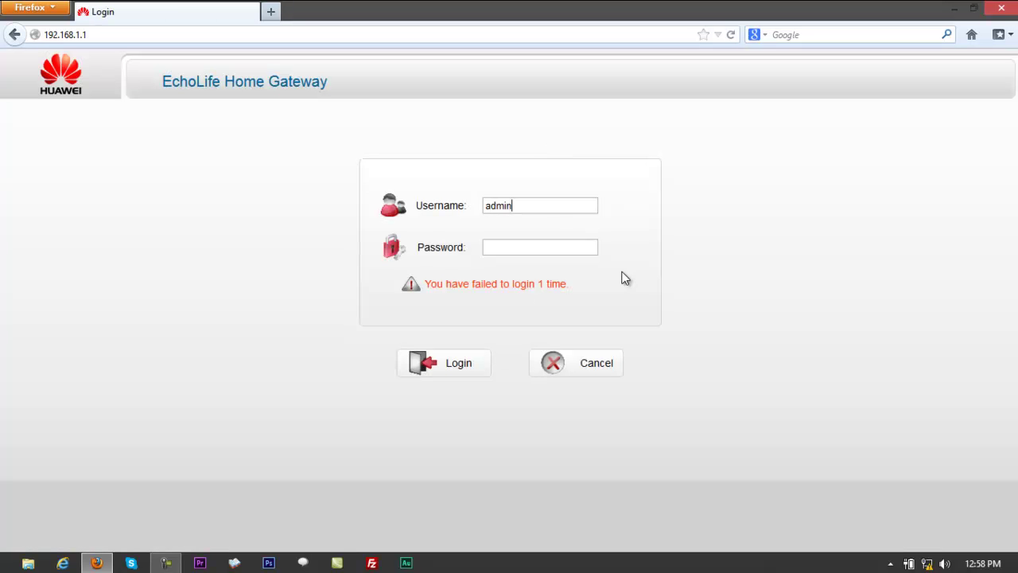
# Re-enter the admin account's password in the Password field after a failed login attempt.
pyautogui.press('Tab')
pyautogui.write('•••••••••')
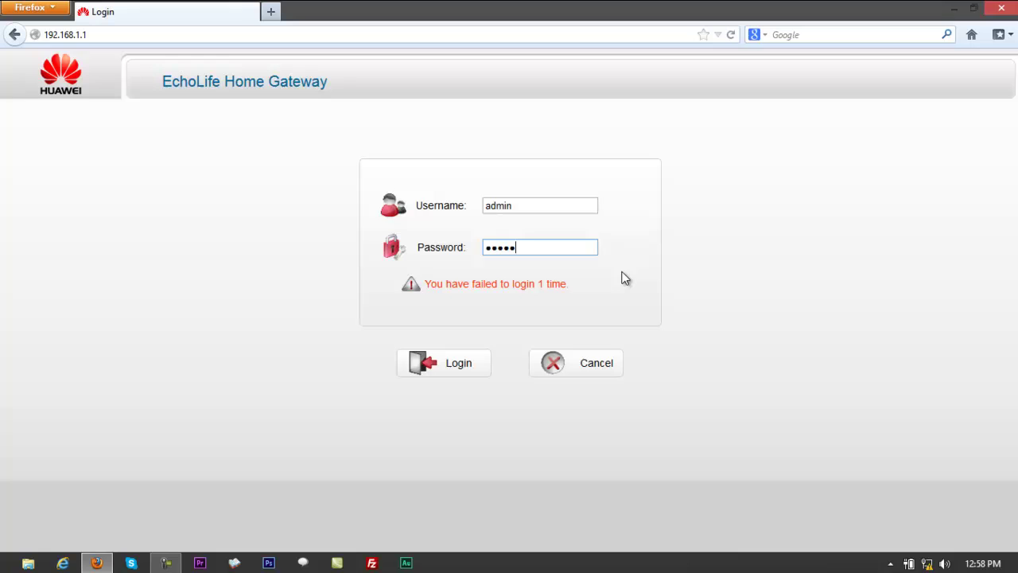
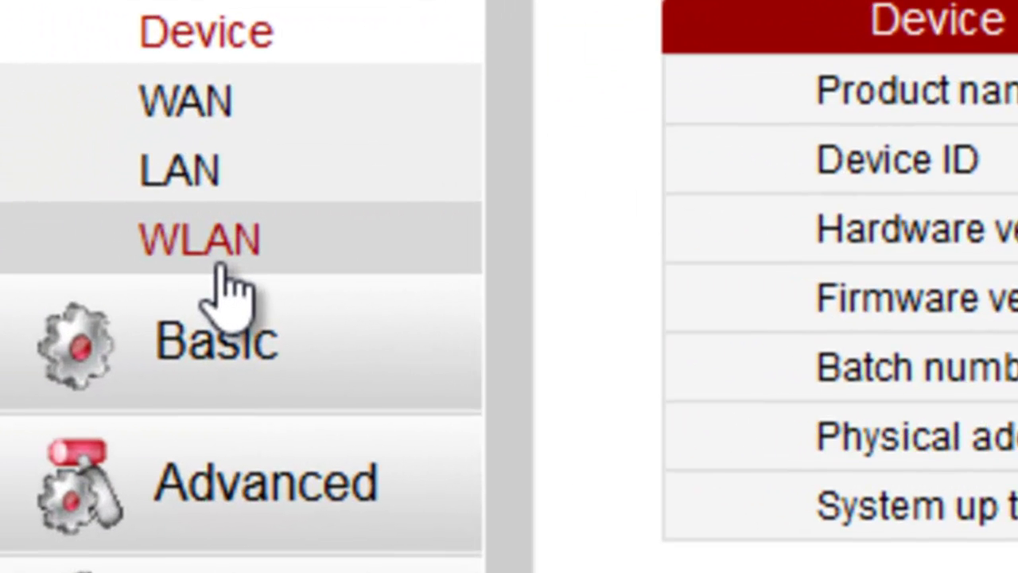
# Go to the Basic section and bring up the WLAN wireless settings page.
pyautogui.click(236, 368)
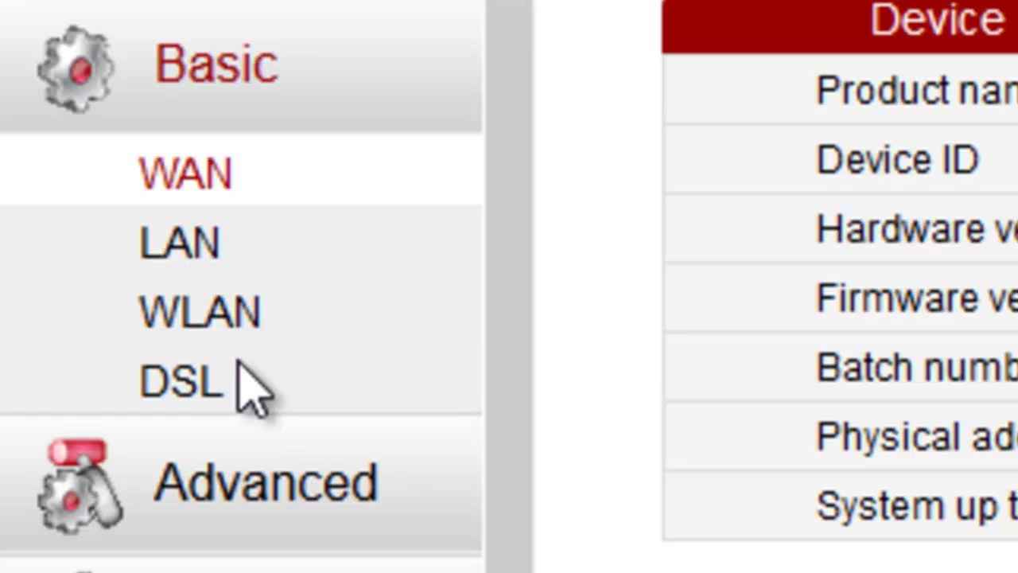
pyautogui.click(241, 322)
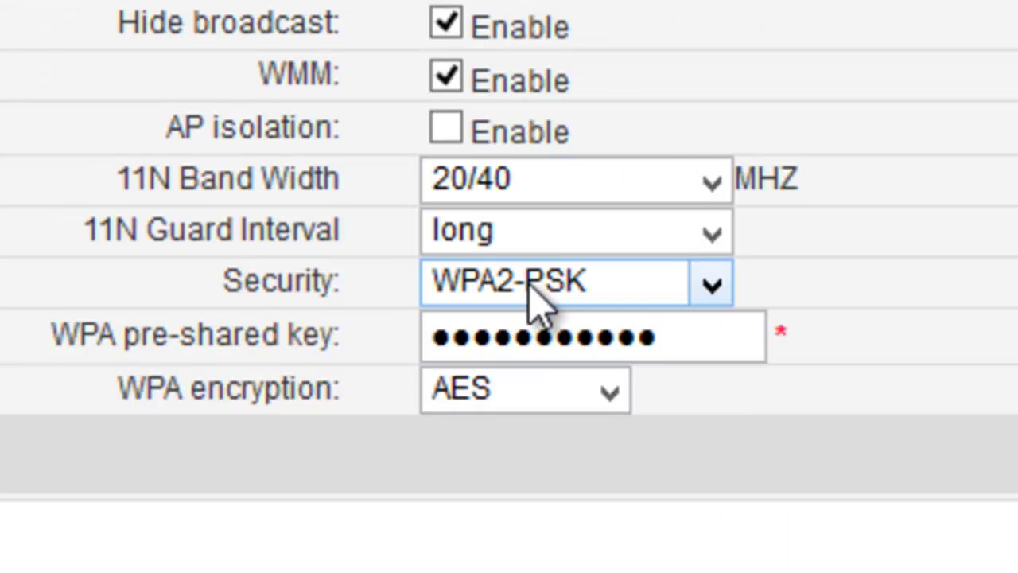
# Choose WPA2-PSK as the wireless security mode.
pyautogui.click(531, 288)
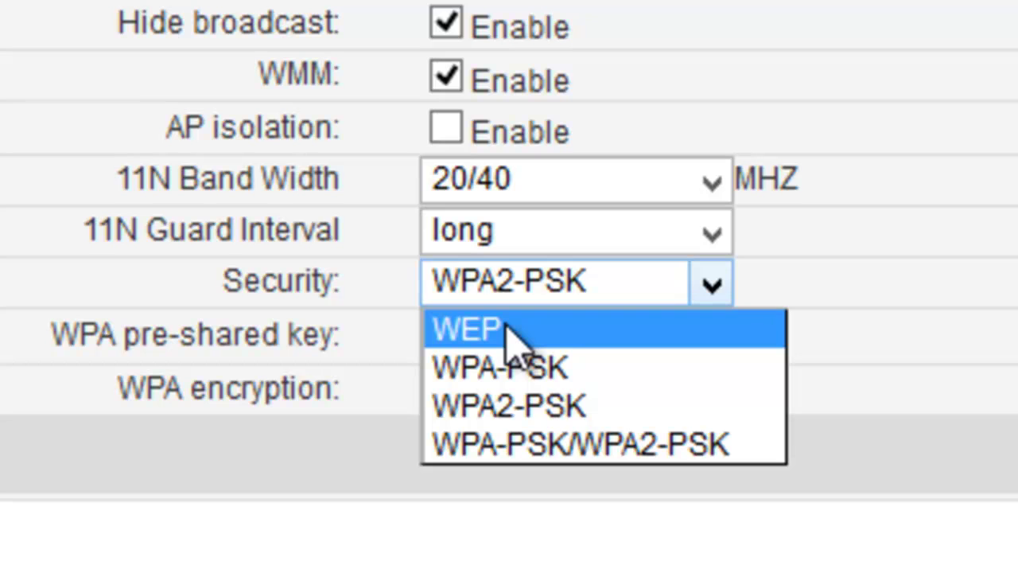
pyautogui.click(605, 401)
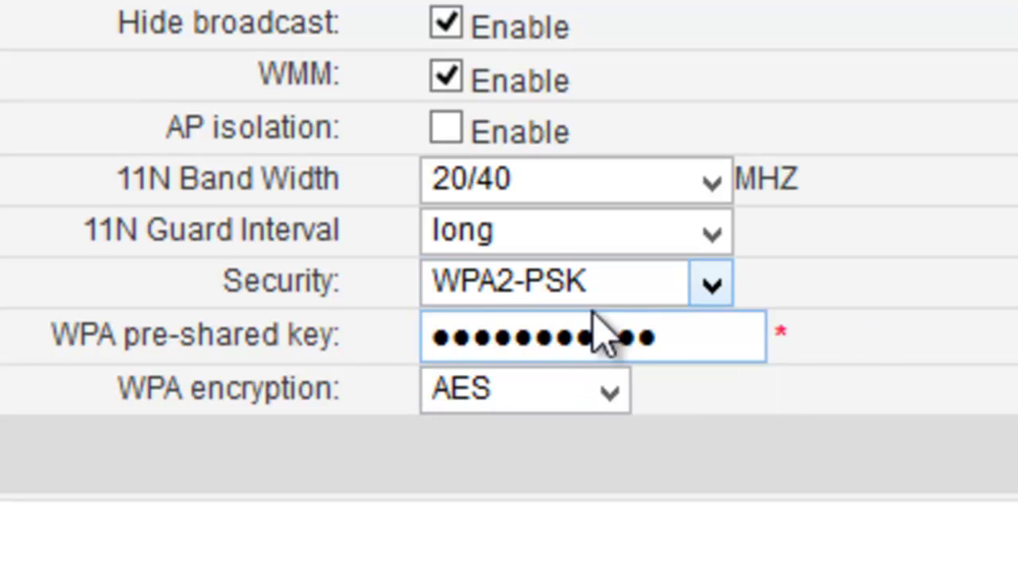